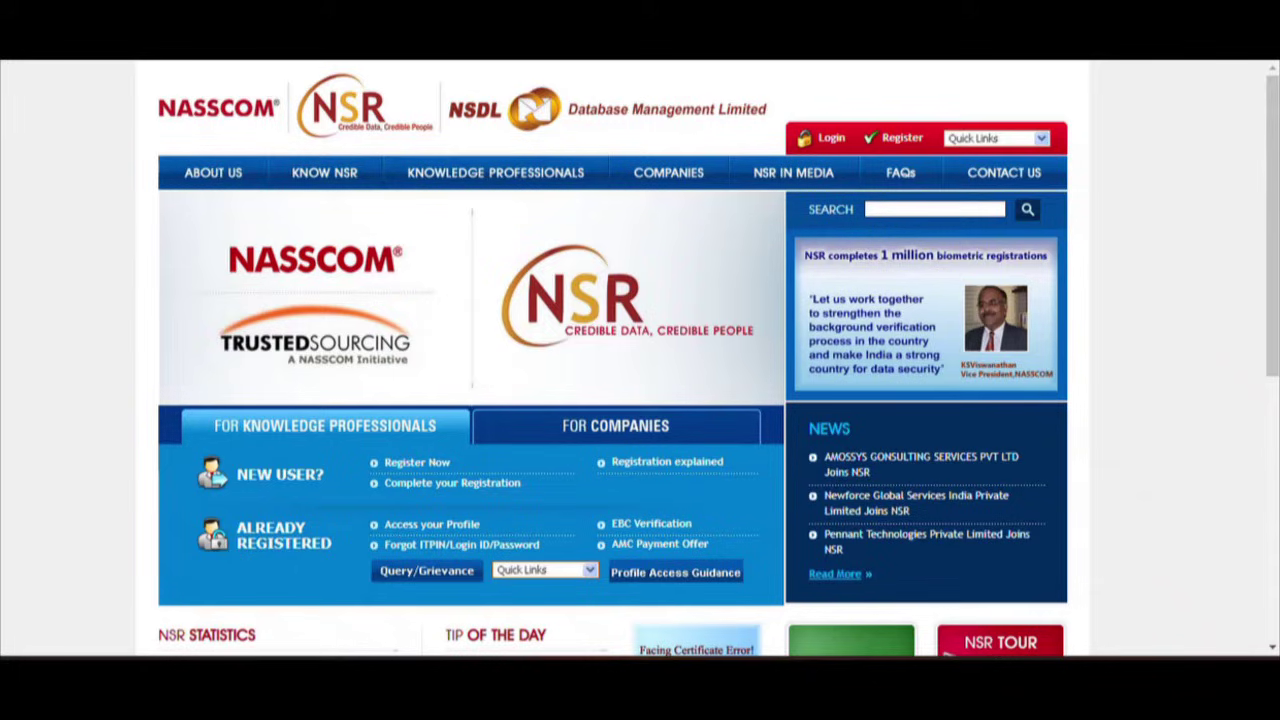
# - Start a new NSR registration and scroll the welcome page outlining the two-step process
pyautogui.moveTo(640, 194)
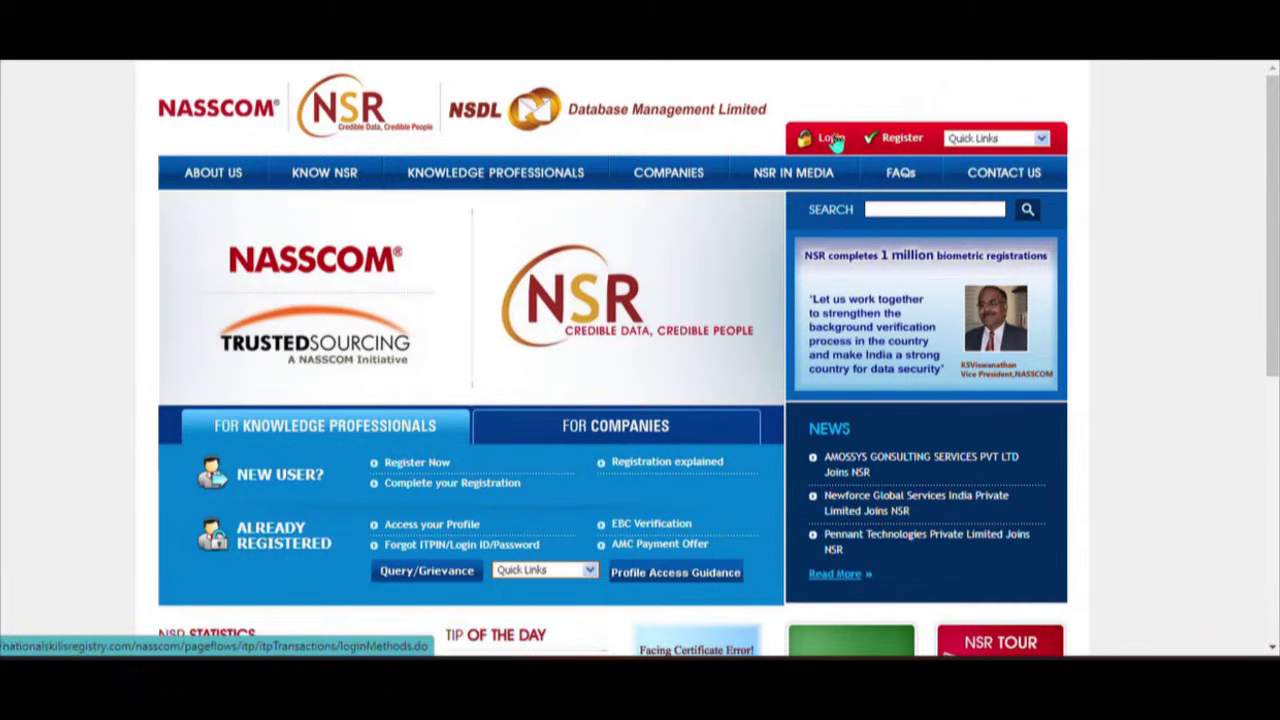
pyautogui.click(905, 141)
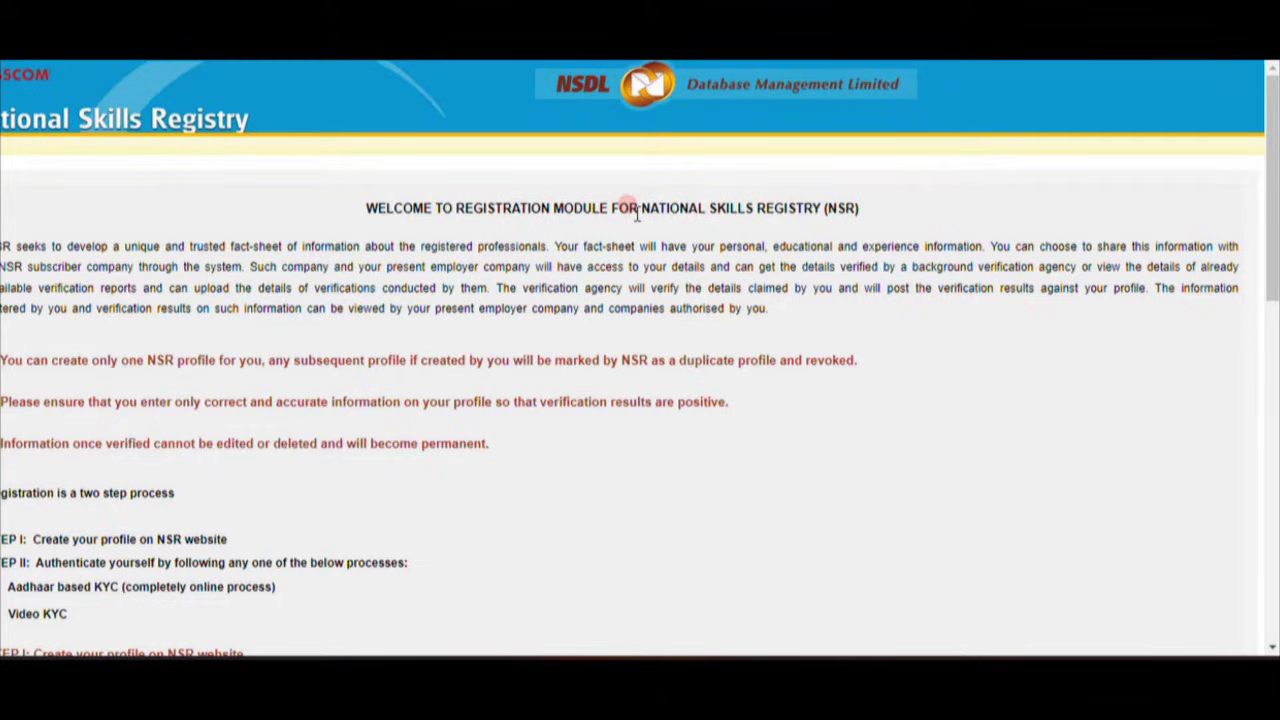
pyautogui.scroll(-3, 636, 212)
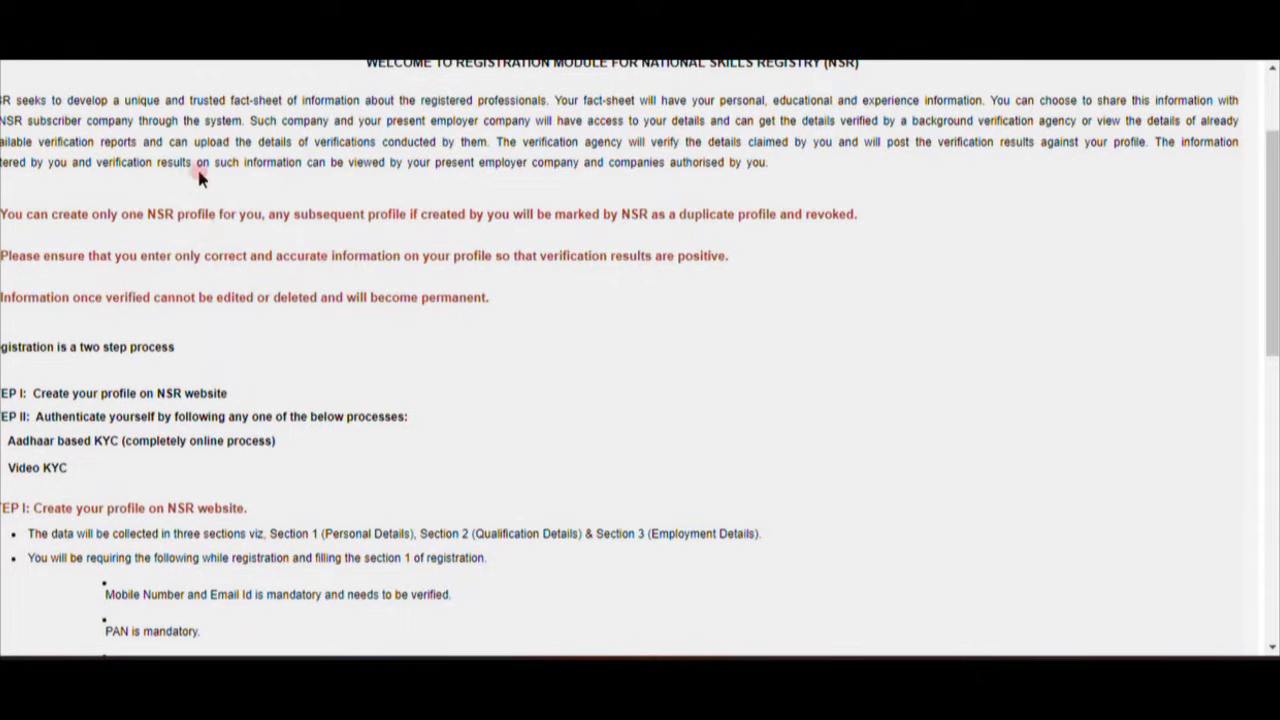
# - Read down the Step I list to the mandatory PAN and ₹300 registration fee
pyautogui.scroll(-1, 200, 170)
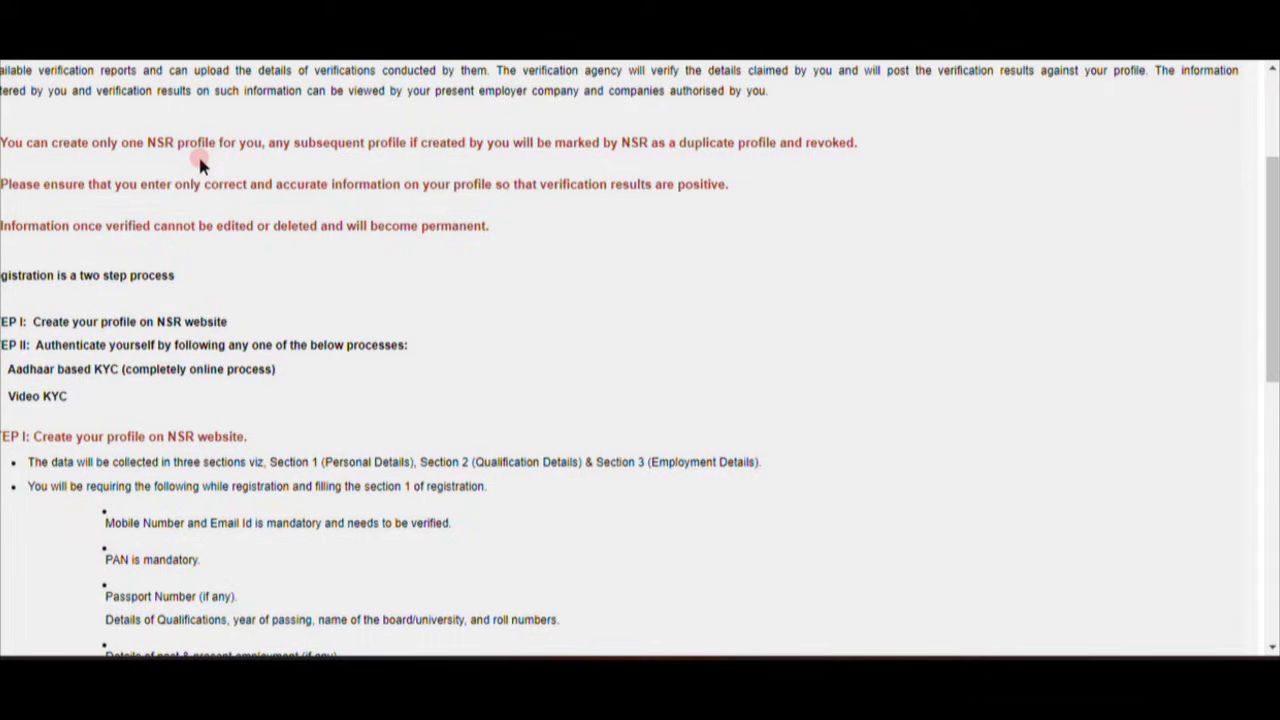
pyautogui.scroll(-2, 227, 378)
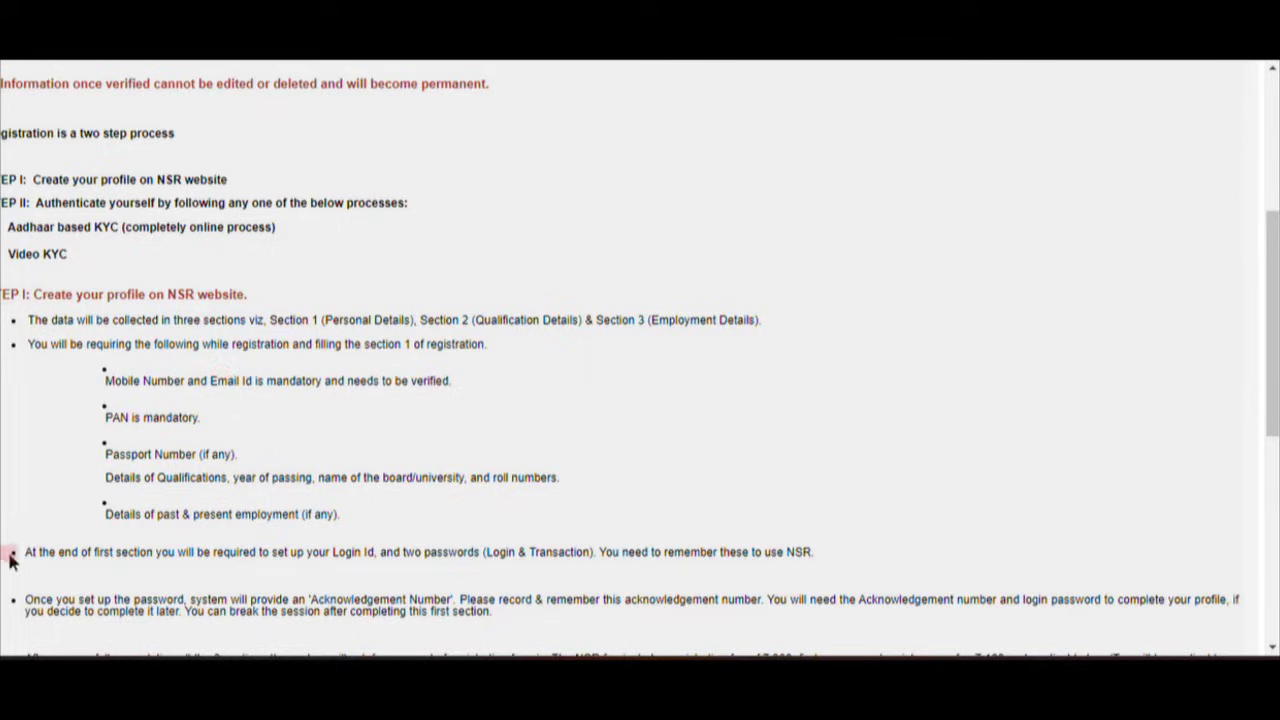
pyautogui.scroll(-3, 104, 470)
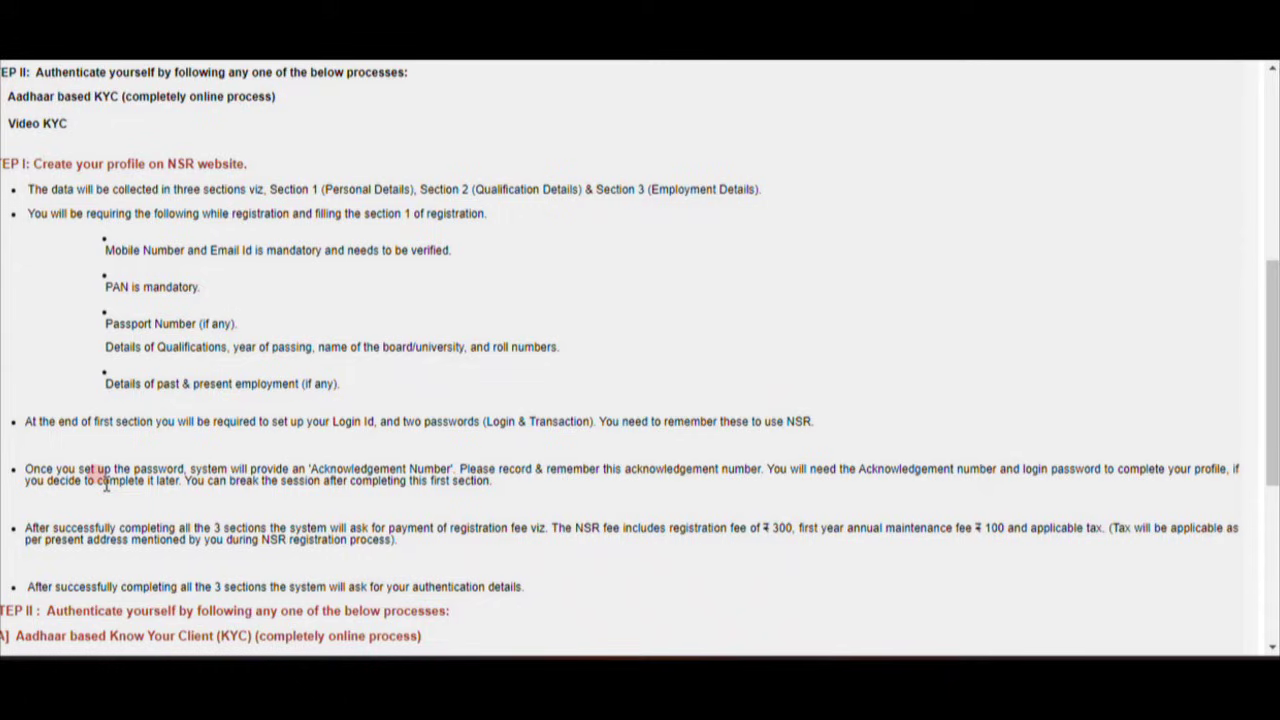
# - Scroll on to the Step II Aadhaar online KYC or Video KYC options and the terms
pyautogui.scroll(-2, 105, 484)
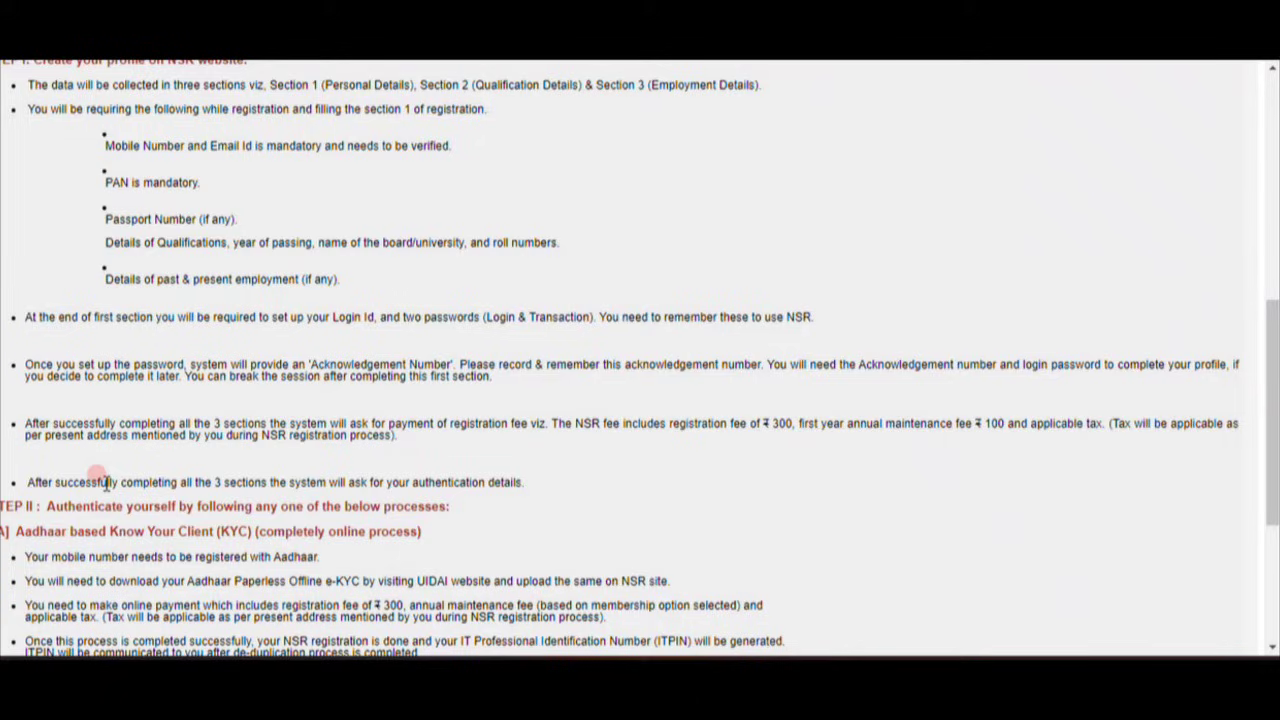
pyautogui.scroll(-3, 104, 484)
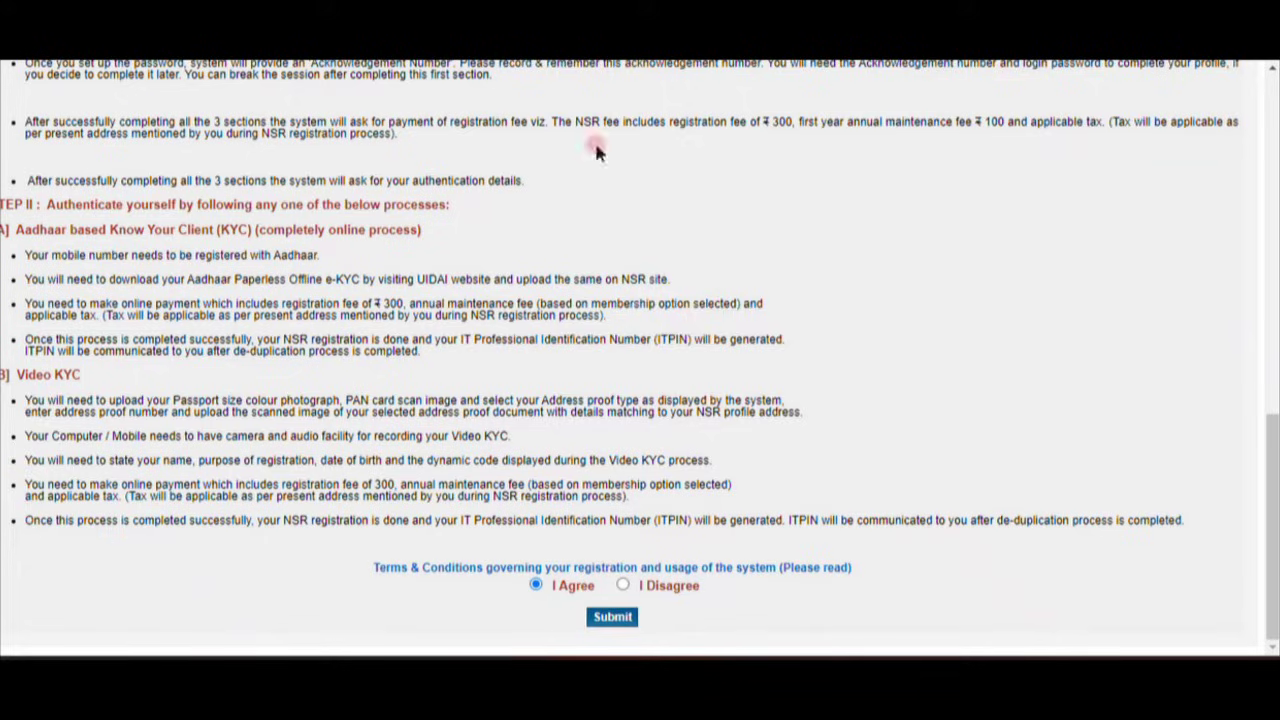
pyautogui.click(621, 624)
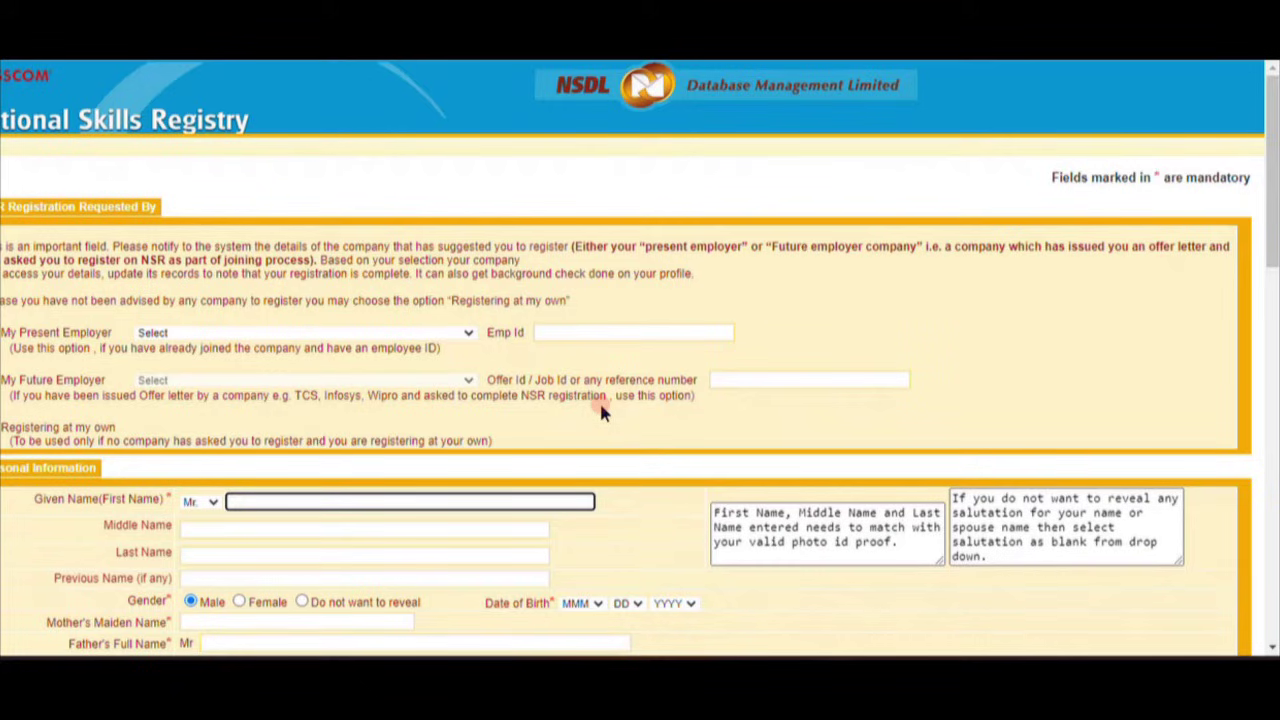
pyautogui.click(263, 339)
pyautogui.scroll(-1, 255, 545)
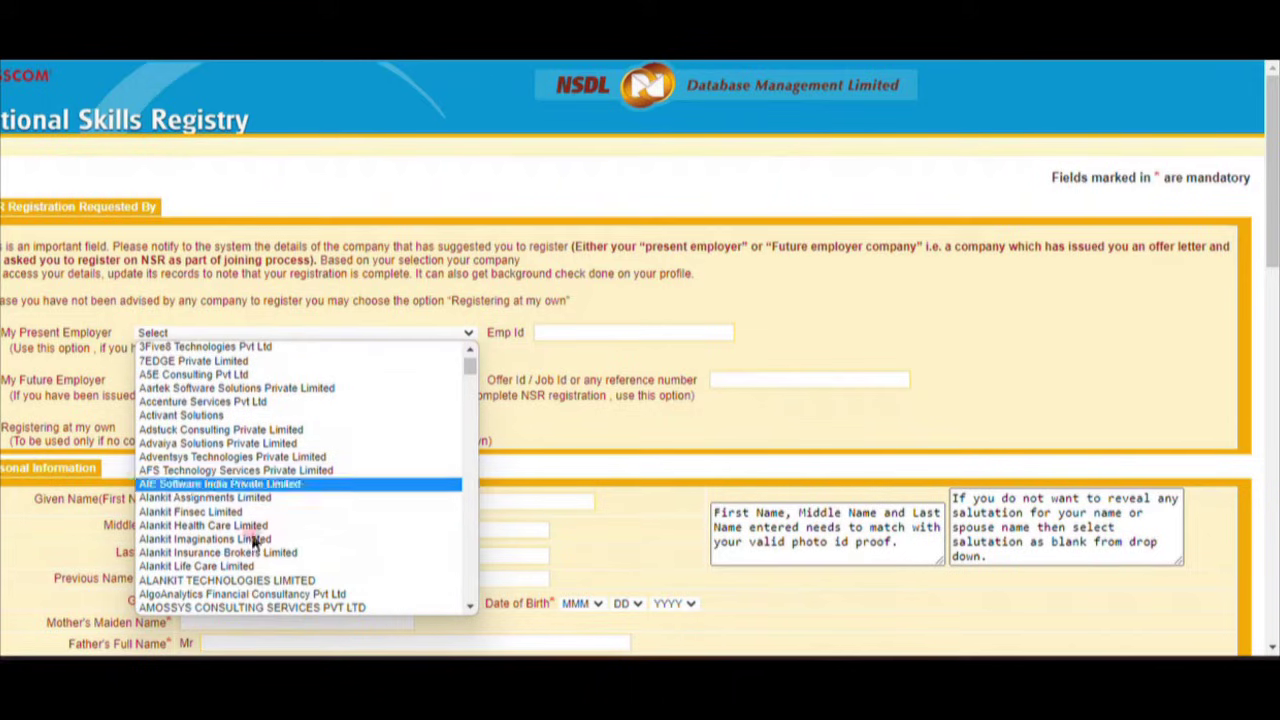
pyautogui.scroll(1, 258, 524)
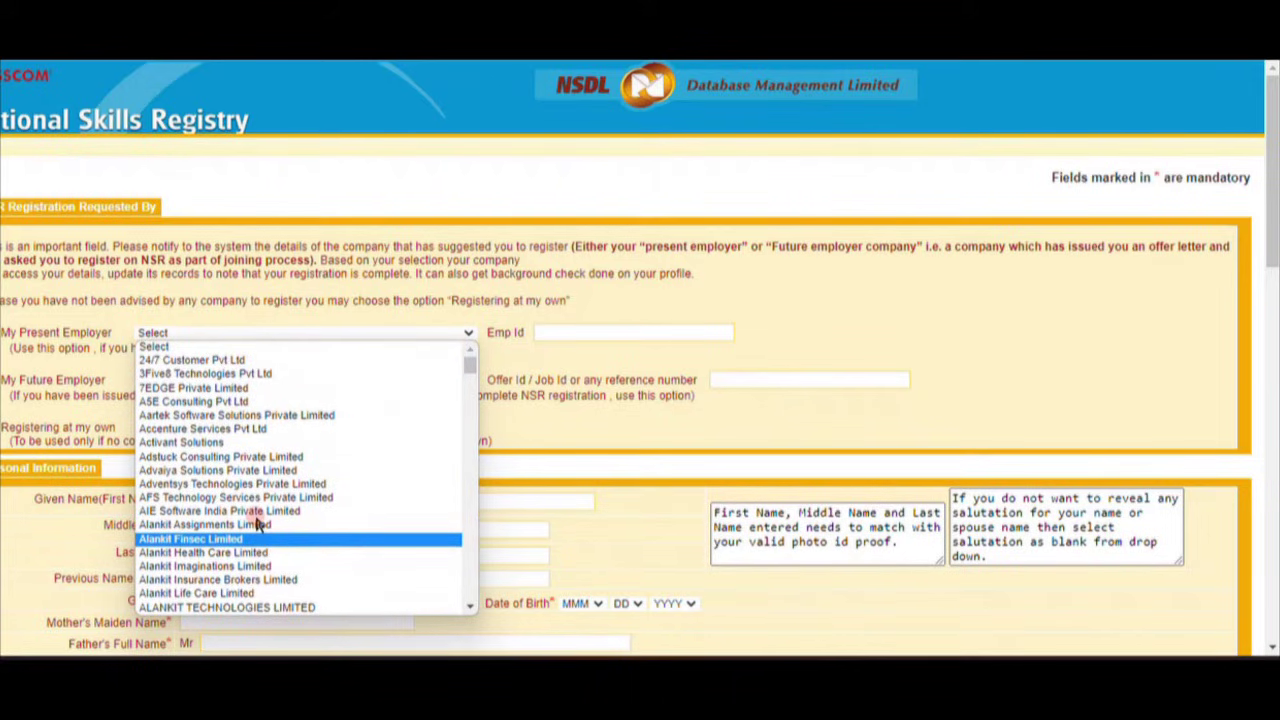
pyautogui.scroll(-3, 258, 524)
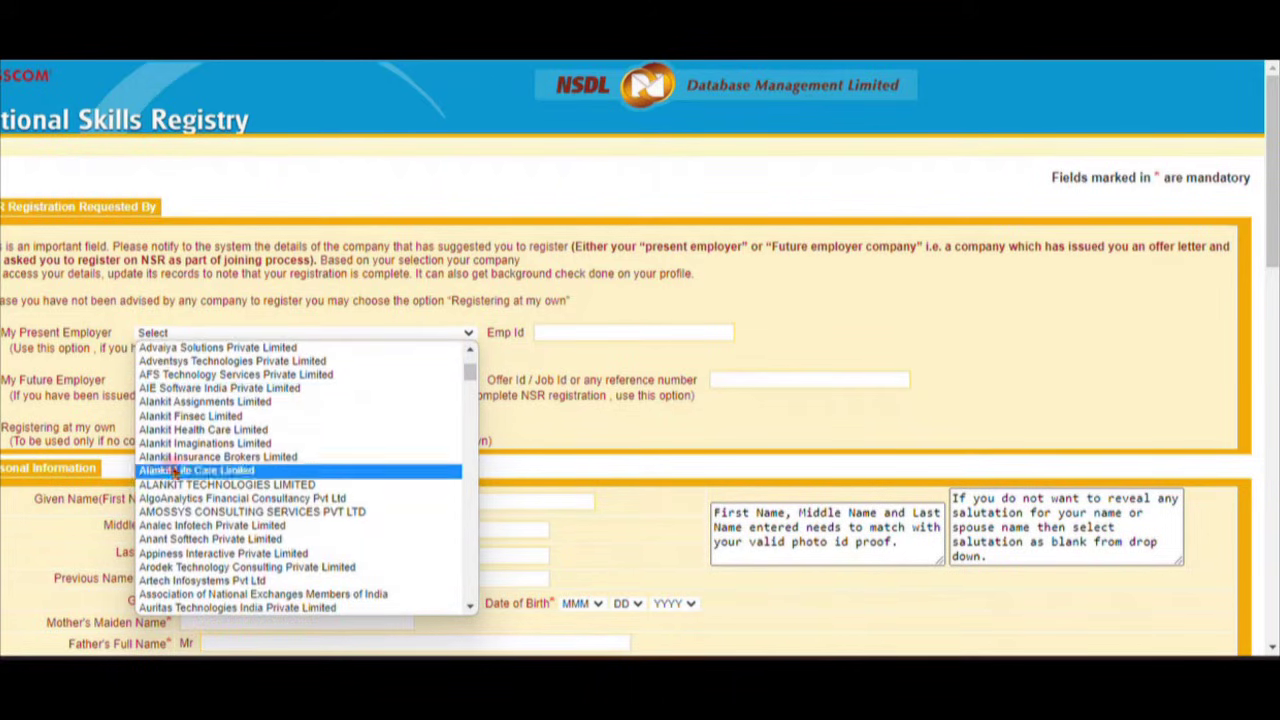
pyautogui.click(5, 382)
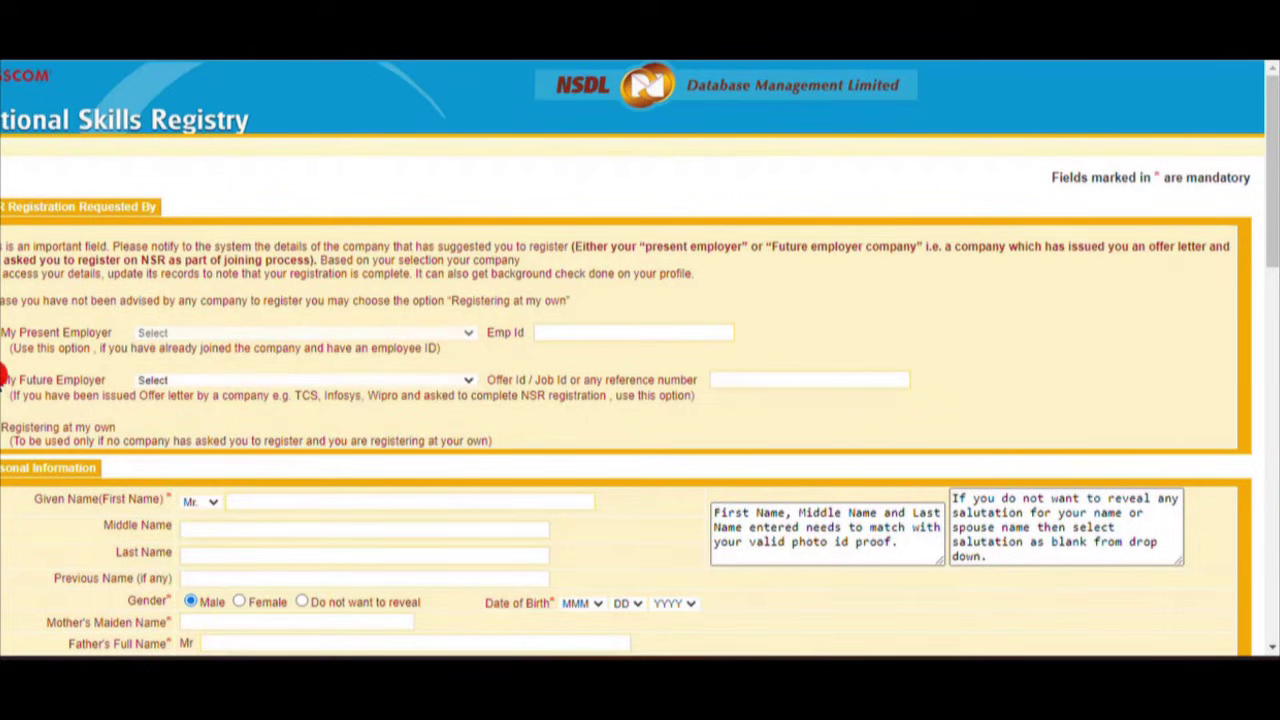
pyautogui.click(163, 379)
pyautogui.click(164, 379)
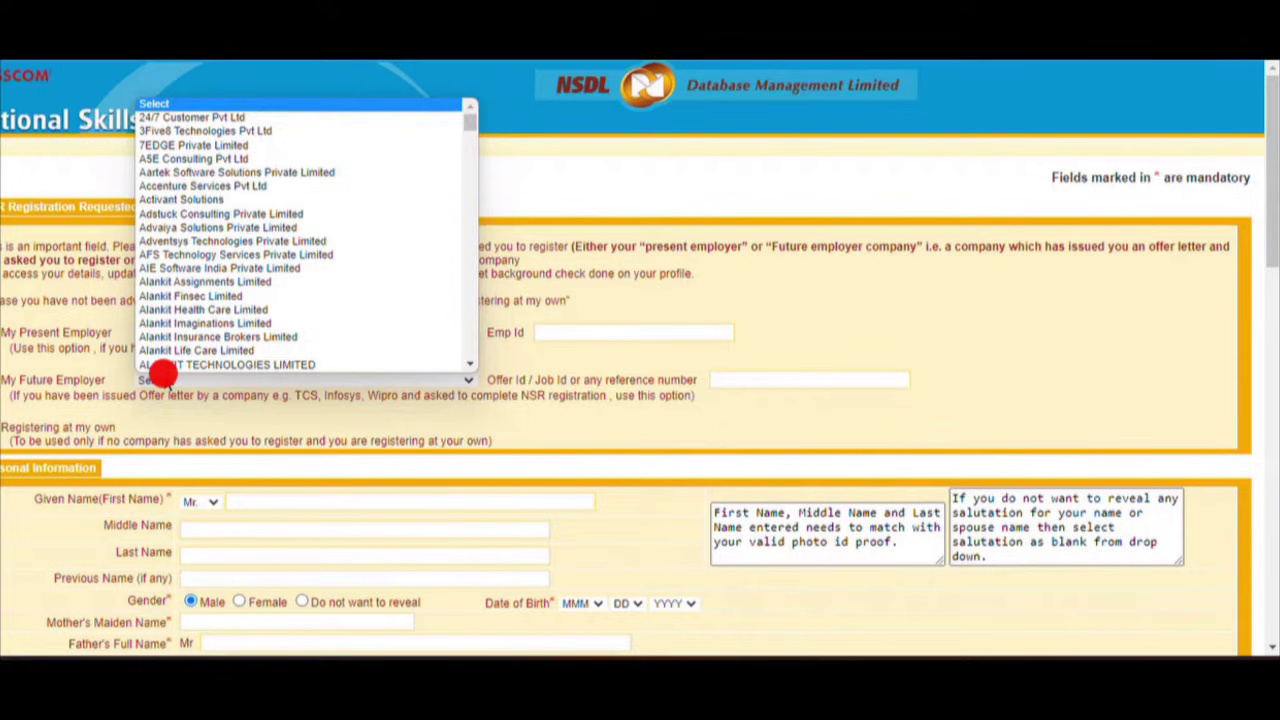
pyautogui.scroll(-2, 272, 242)
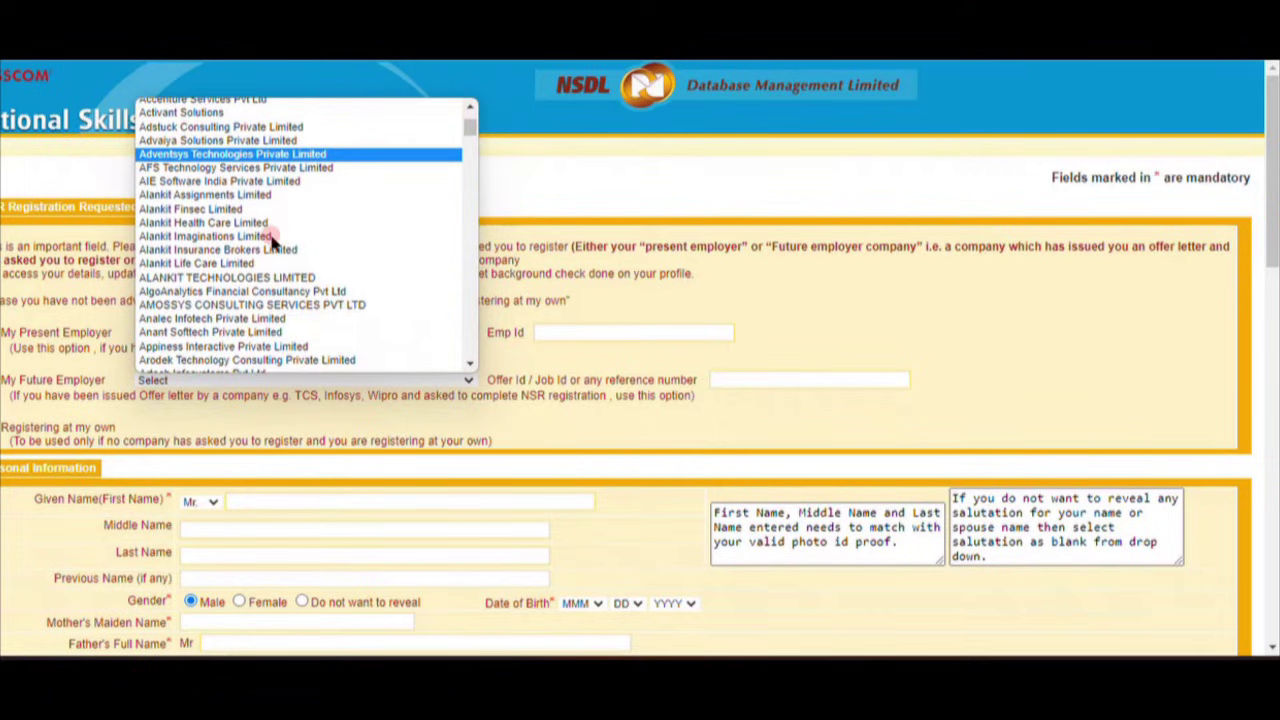
pyautogui.scroll(-5, 272, 242)
pyautogui.scroll(-18, 272, 242)
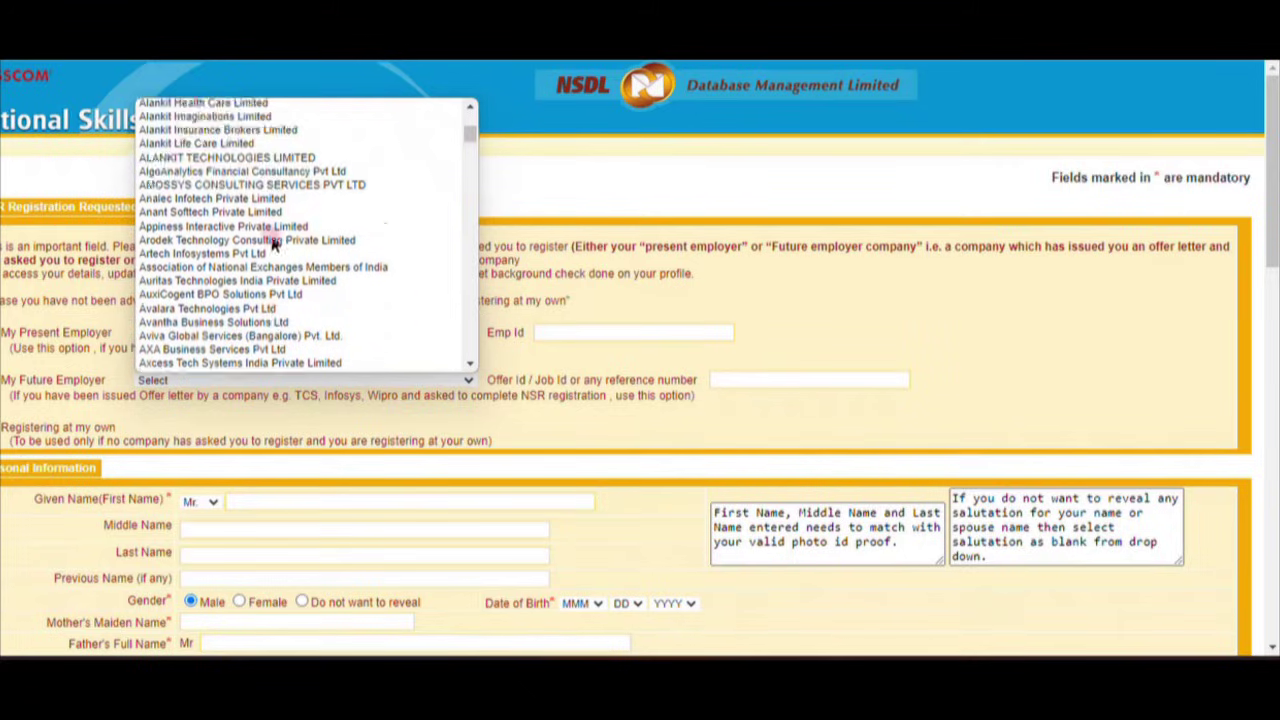
pyautogui.scroll(-15, 272, 242)
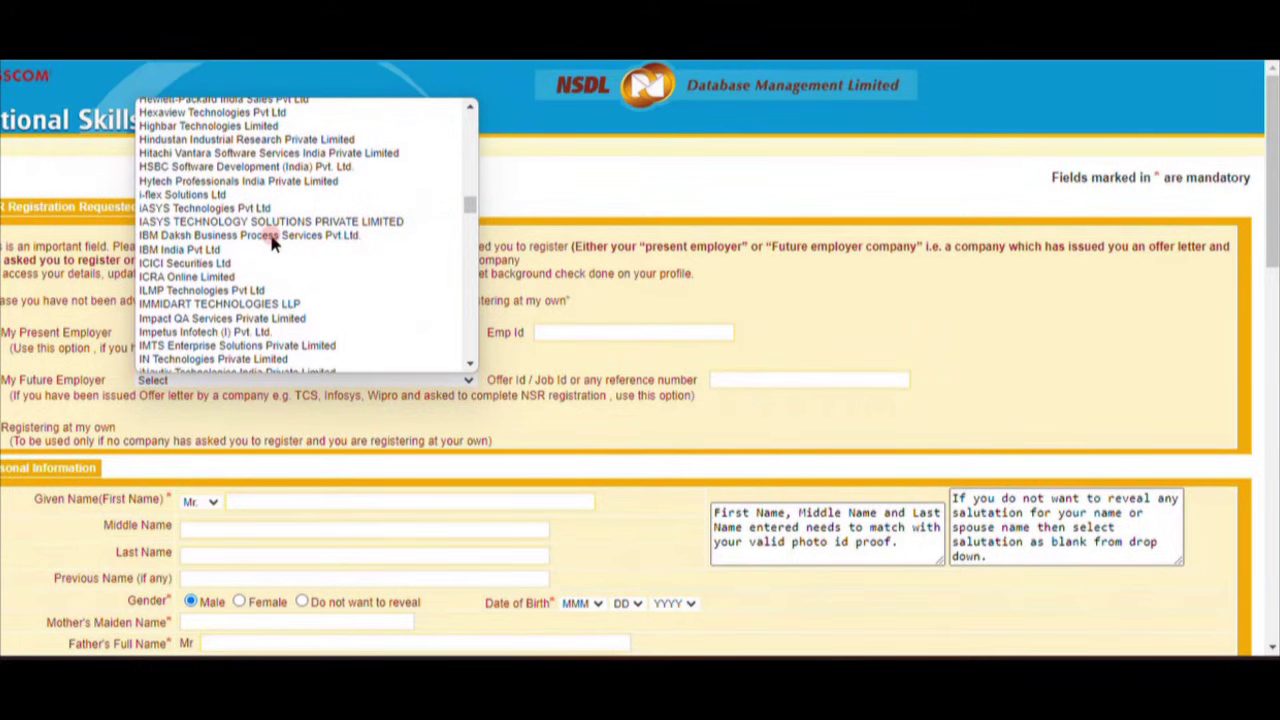
pyautogui.scroll(-4, 272, 242)
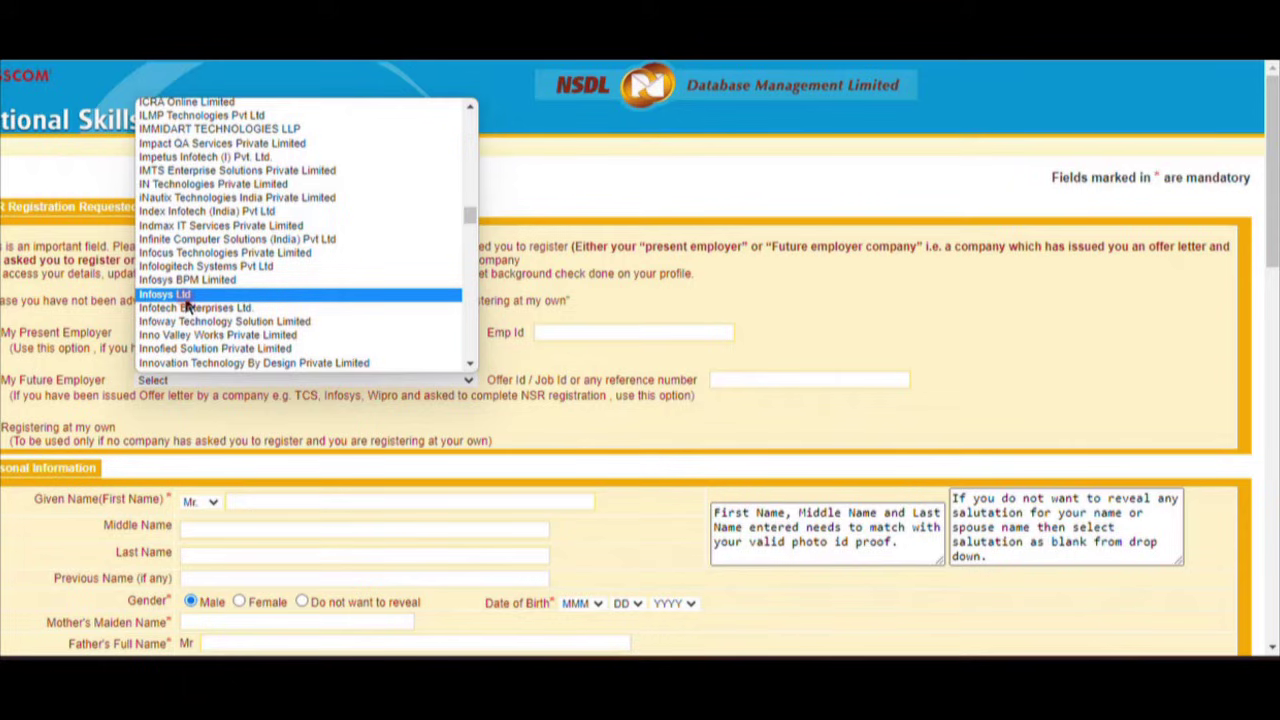
pyautogui.scroll(-1, 300, 103)
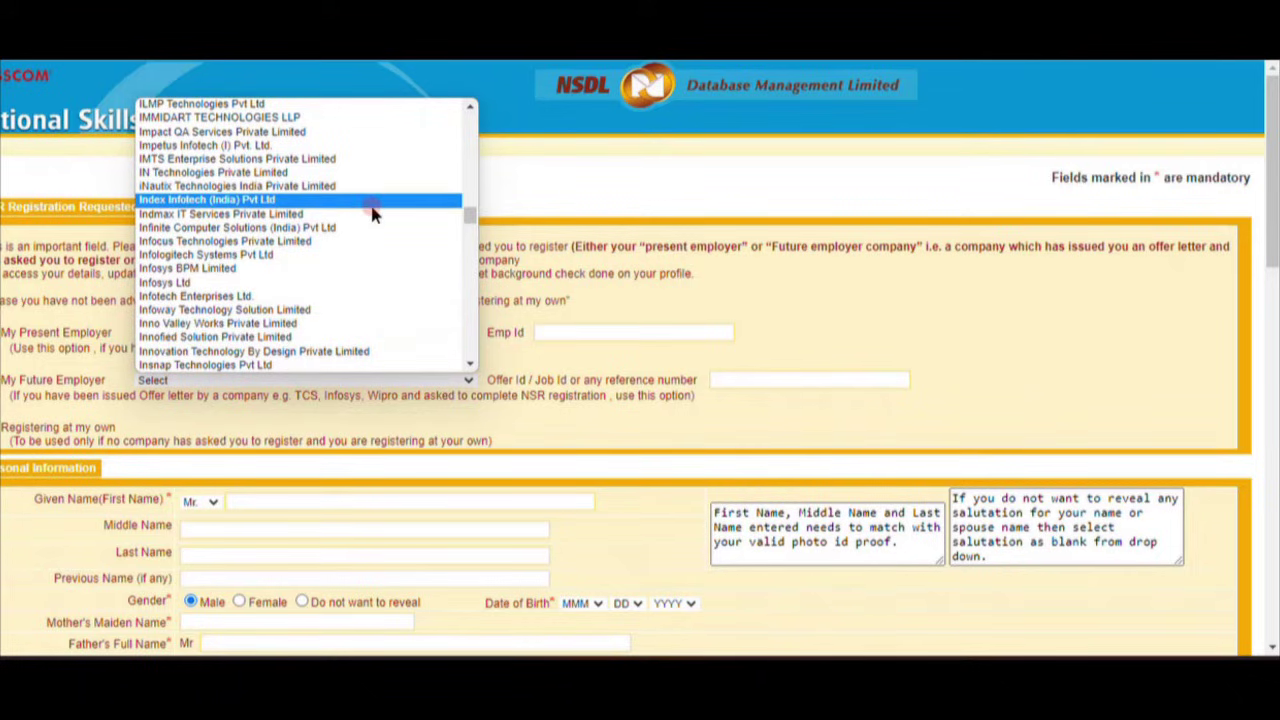
pyautogui.click(790, 378)
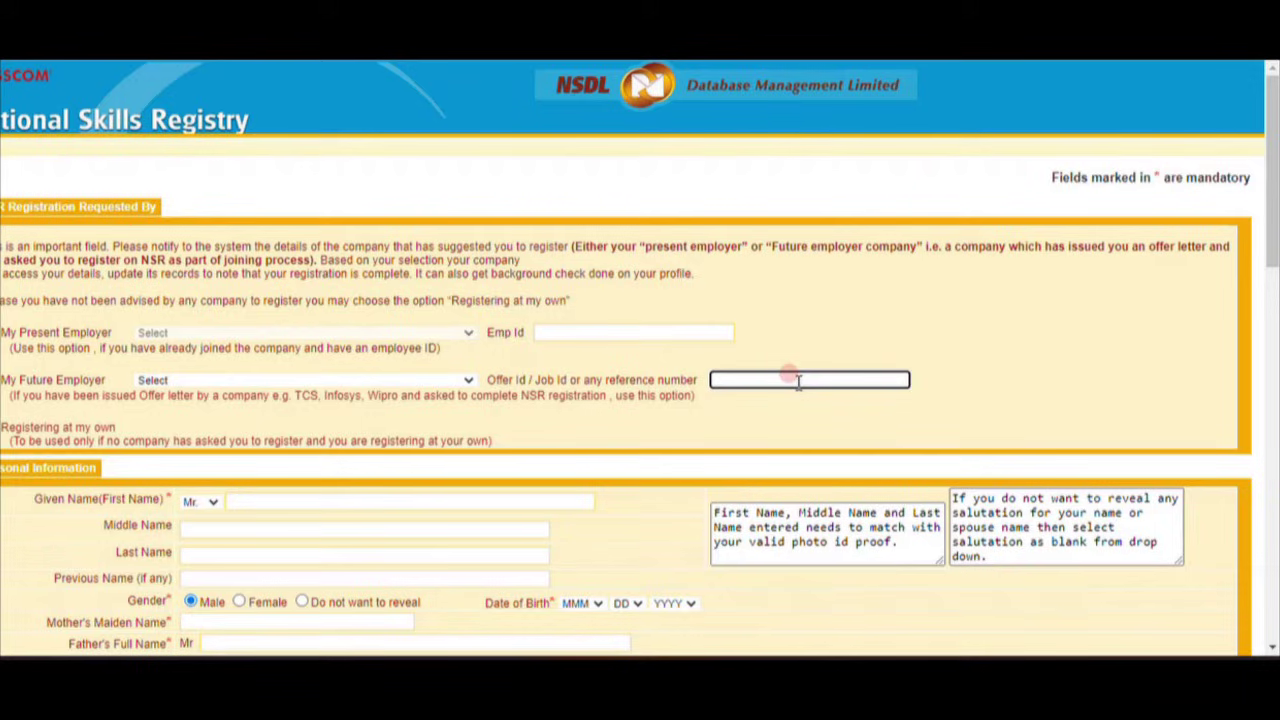
pyautogui.click(798, 381)
pyautogui.scroll(-3, 790, 376)
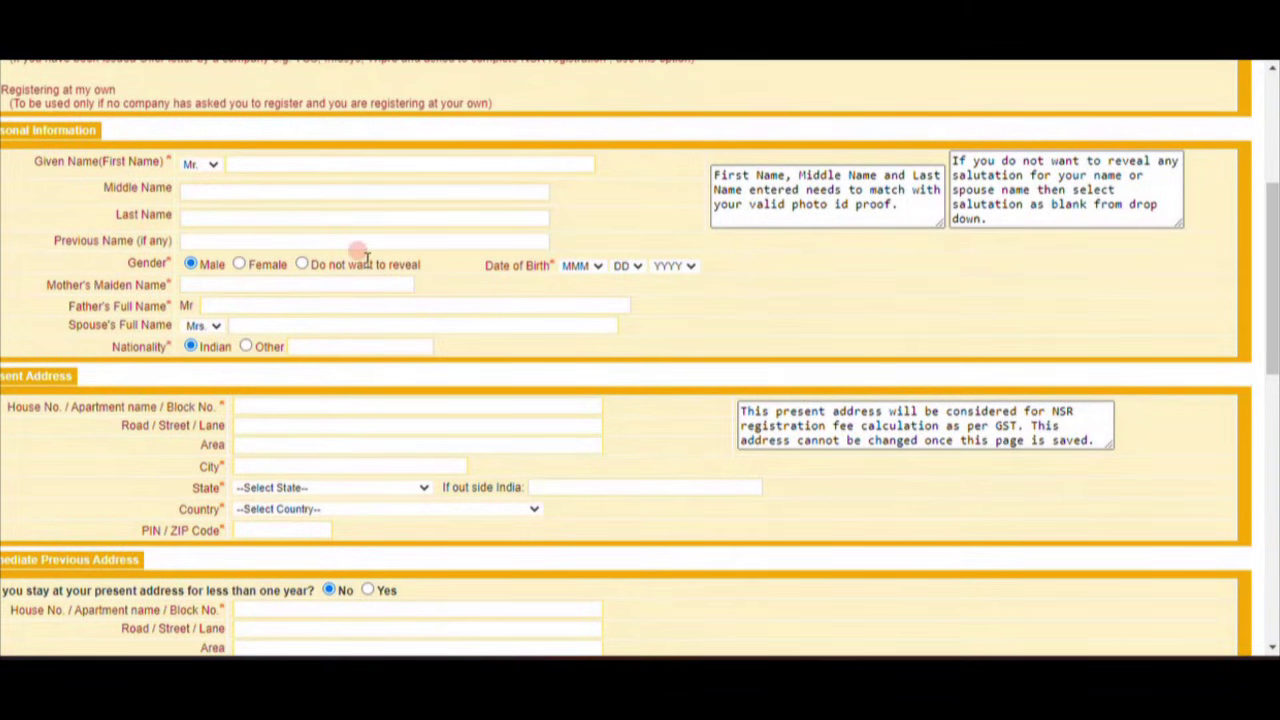
pyautogui.scroll(-1, 366, 257)
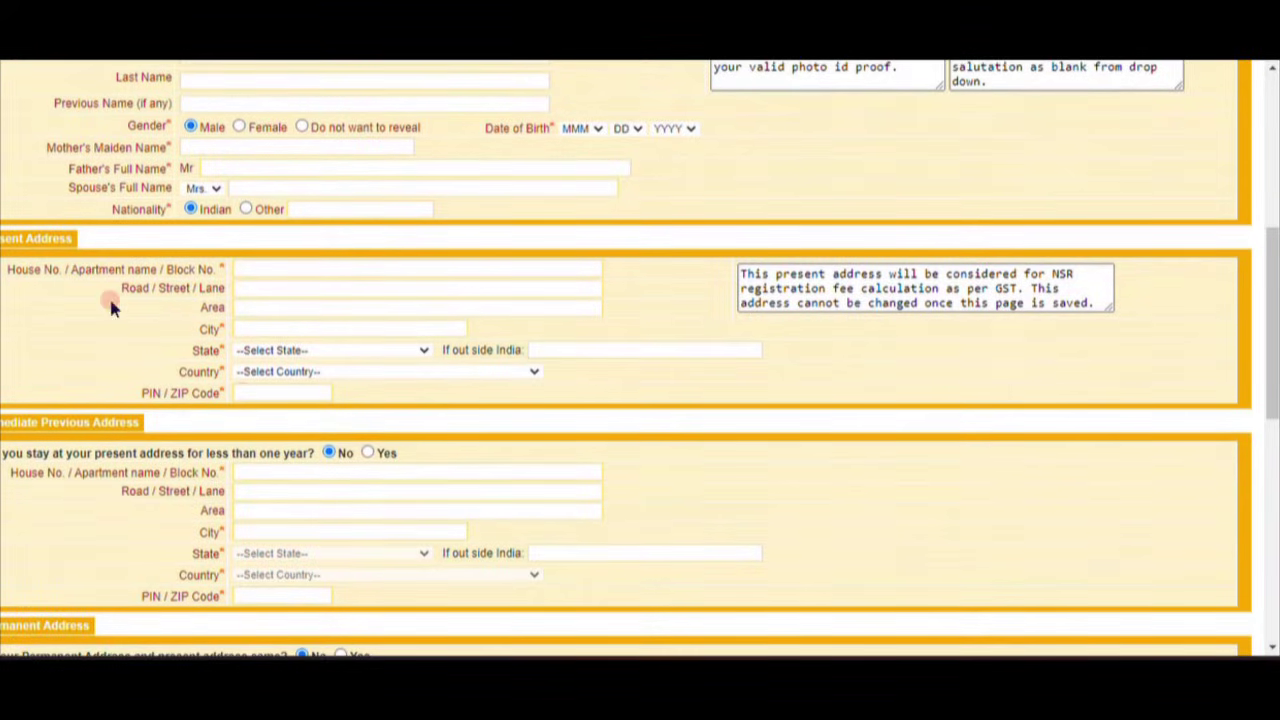
pyautogui.scroll(-1, 166, 489)
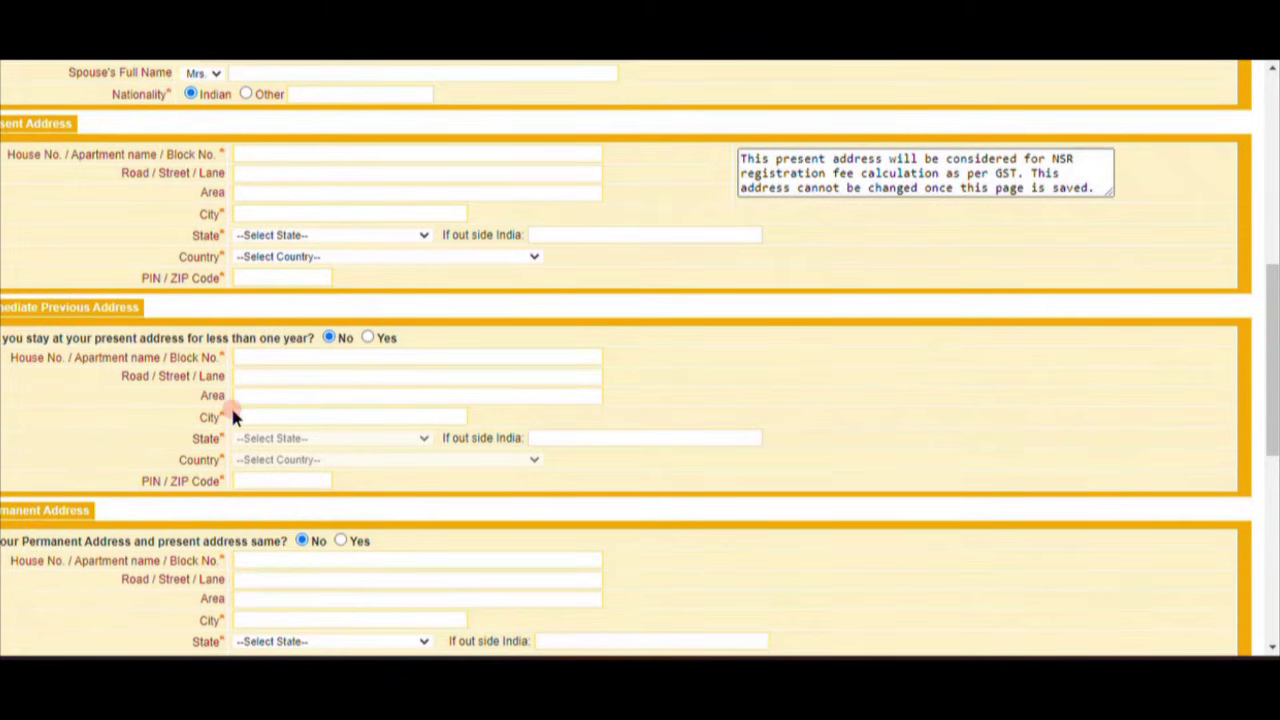
pyautogui.scroll(-1, 230, 404)
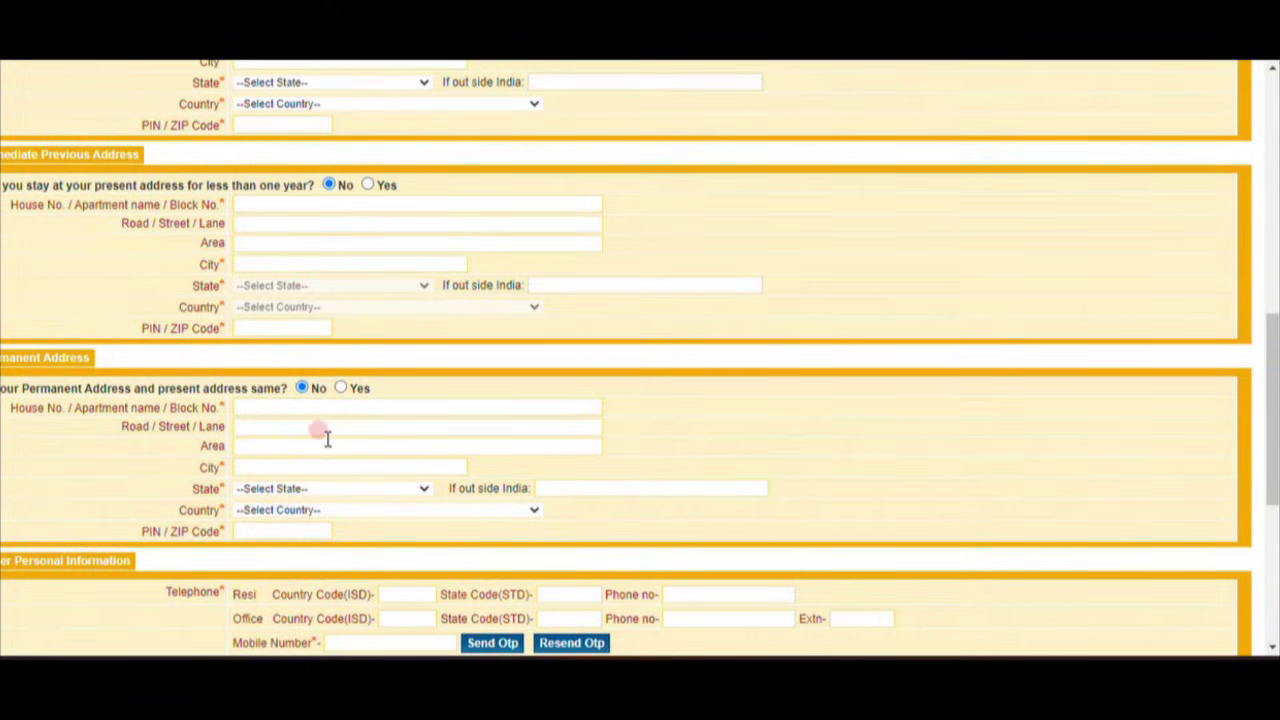
pyautogui.scroll(-5, 325, 435)
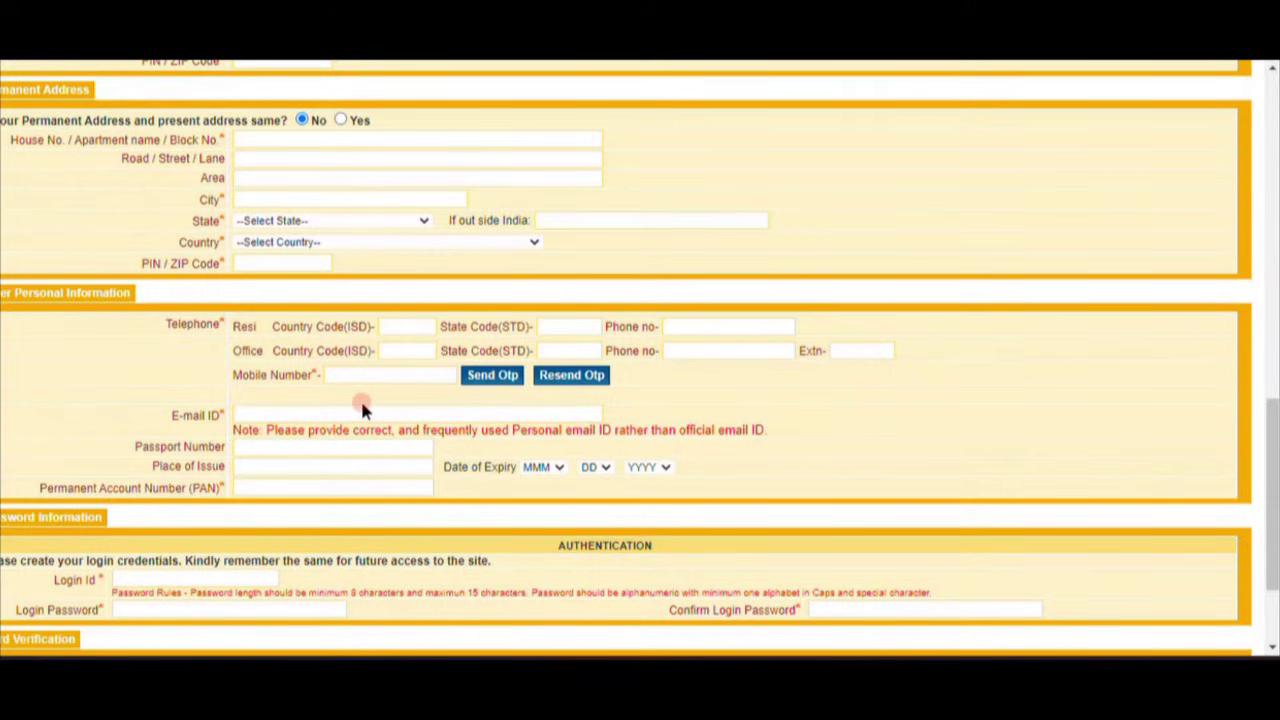
pyautogui.scroll(-2, 360, 397)
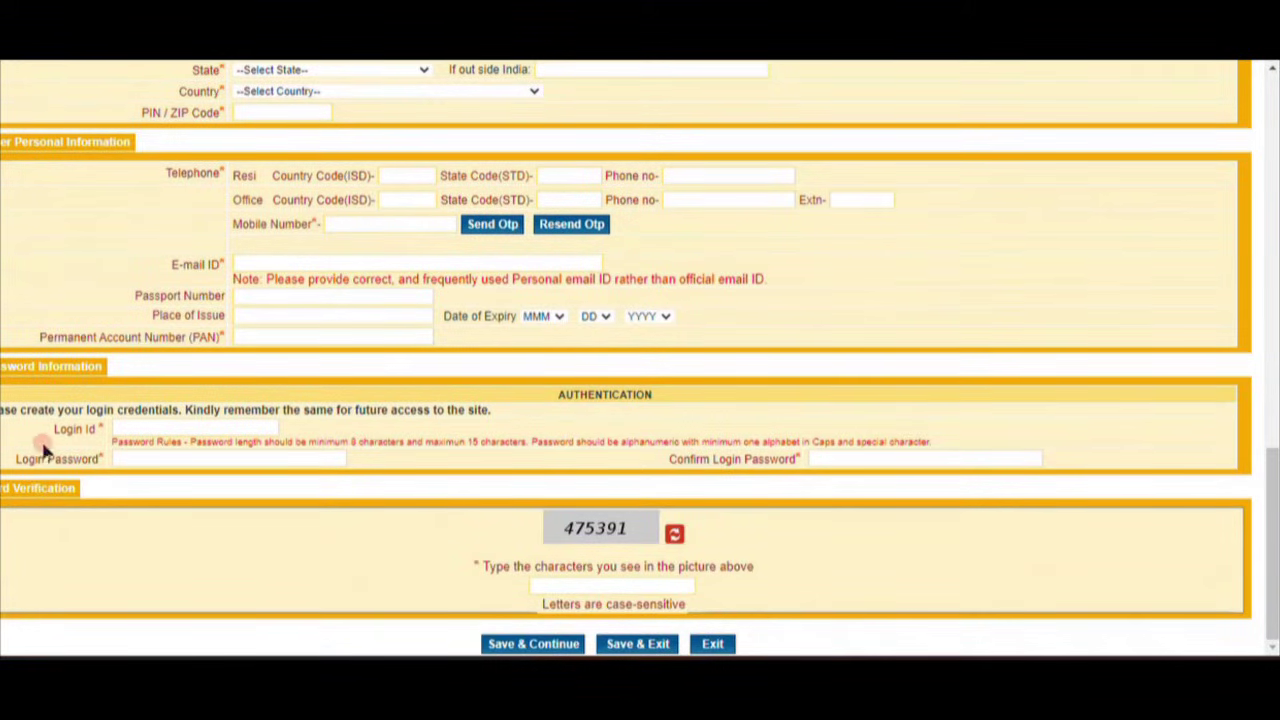
# - Begin filling in the Login Id field of the registration form
pyautogui.click(145, 427)
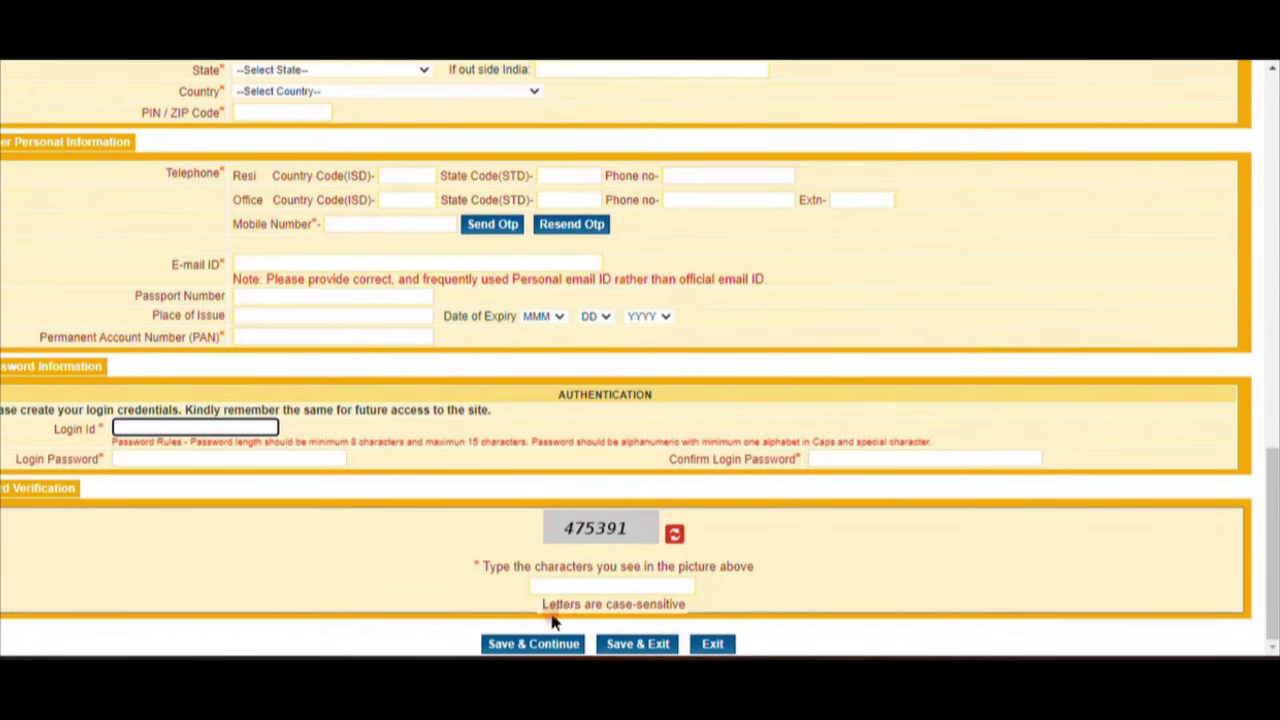
pyautogui.scroll(12, 643, 398)
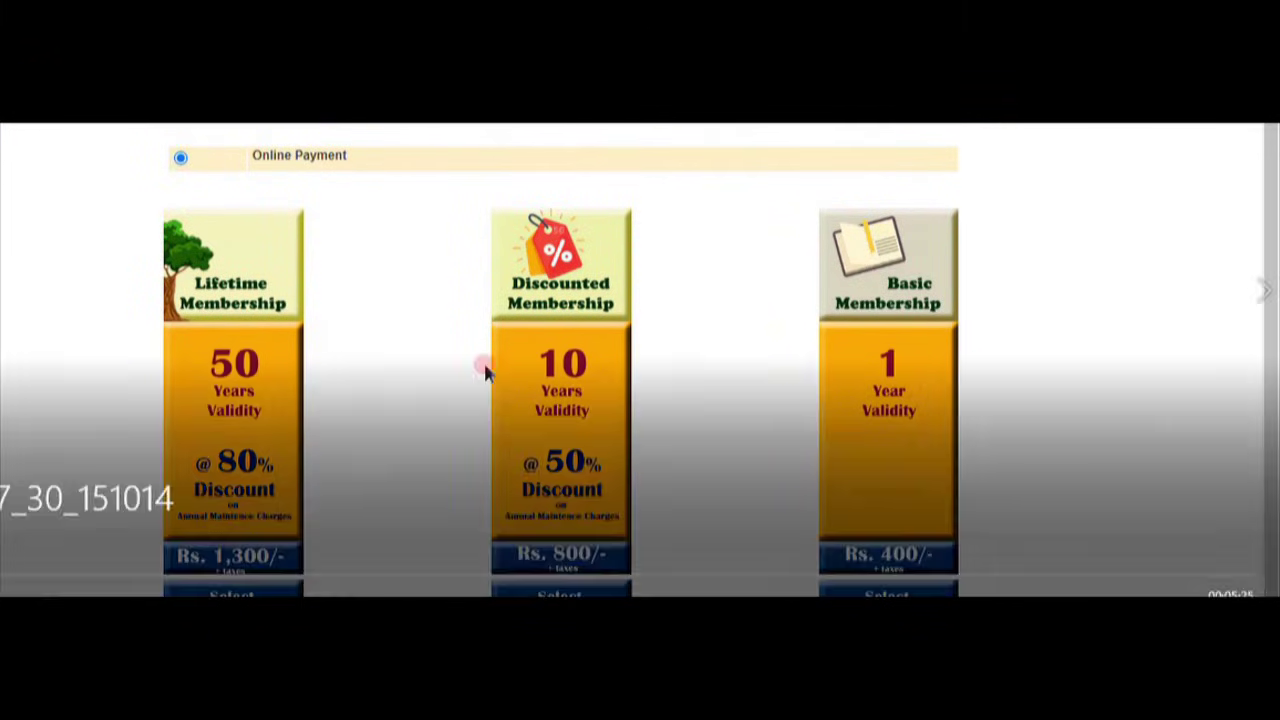
# - Select a membership plan and view the Rs. 472.0 payment confirmation email
pyautogui.click(762, 334)
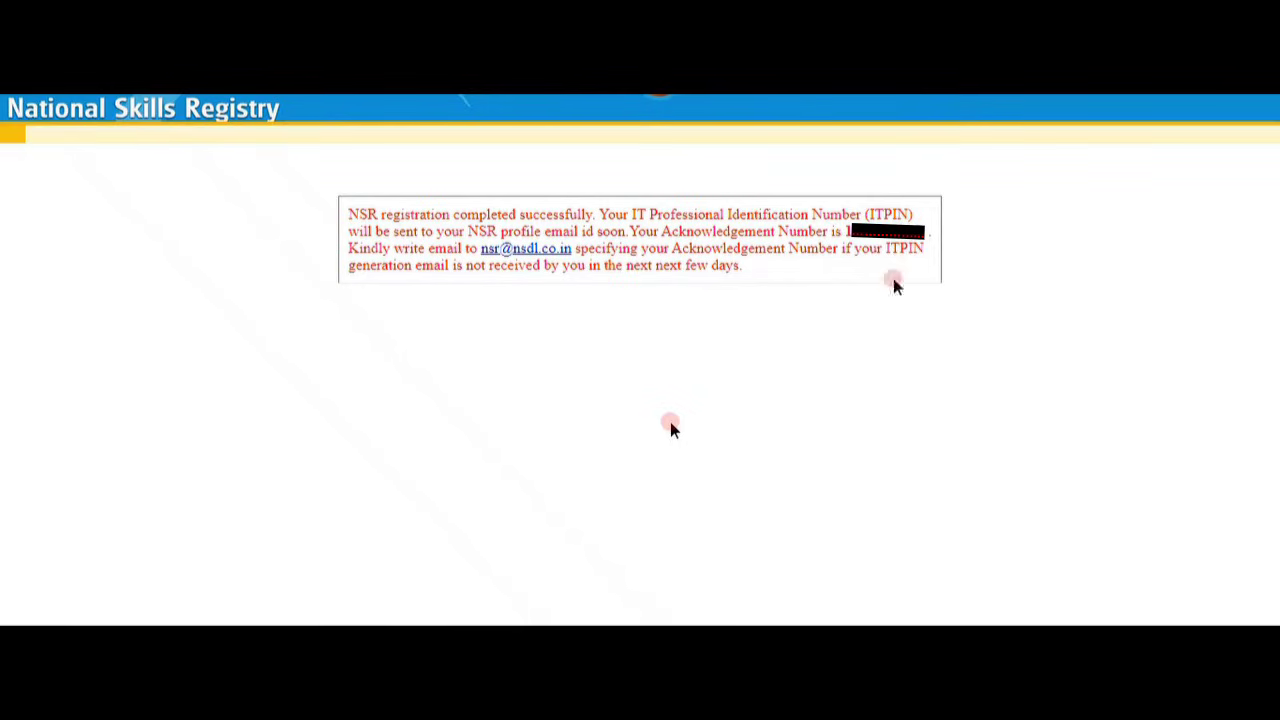
pyautogui.press('Right')
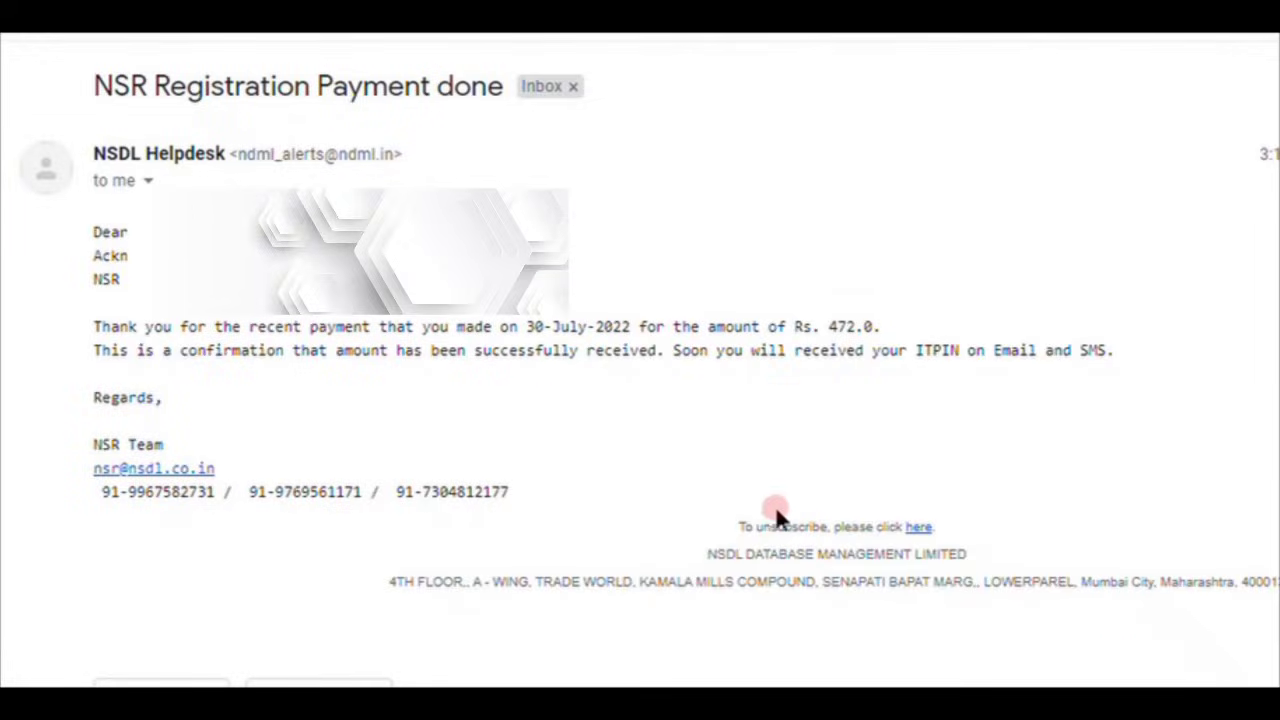